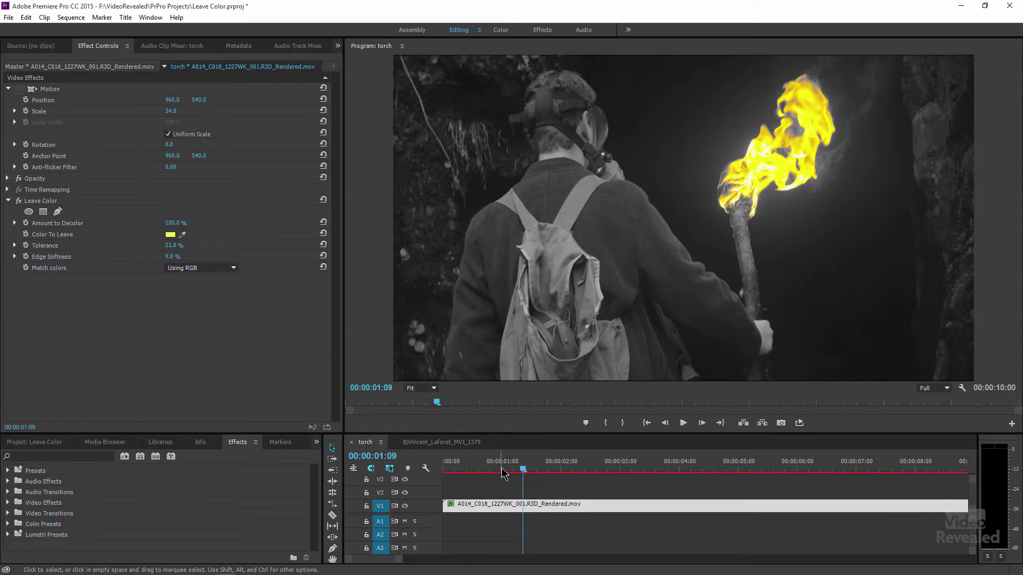
{"action": "left_click_drag", "start_coordinate": [510, 462], "coordinate": [469, 467]}
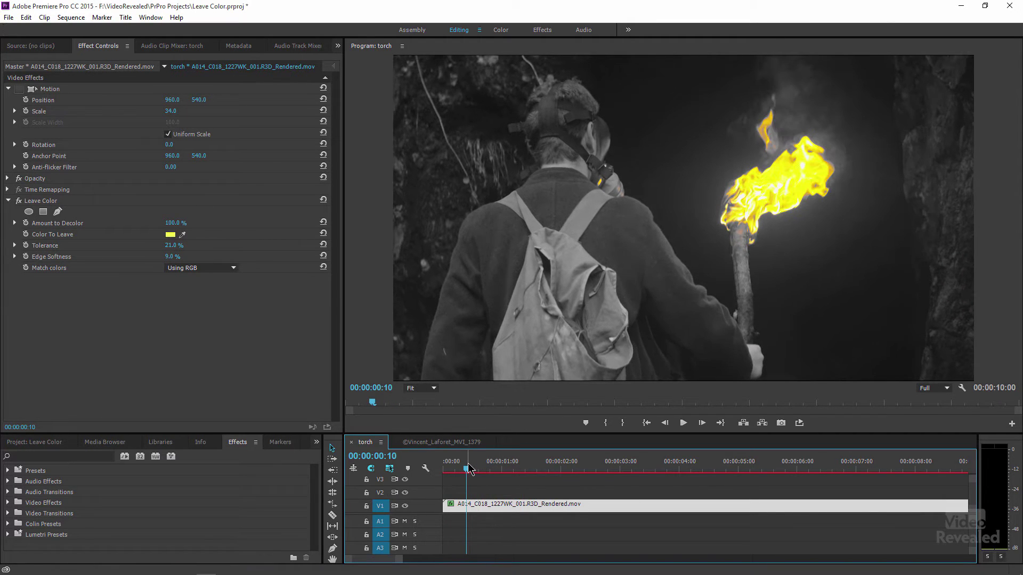
{"action": "key", "text": "space"}
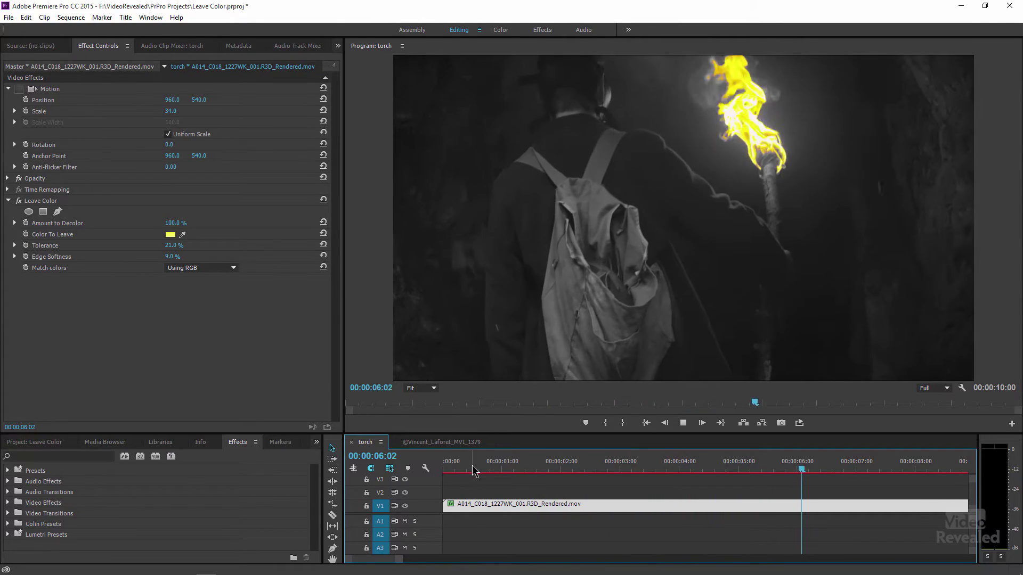
{"action": "key", "text": "space"}
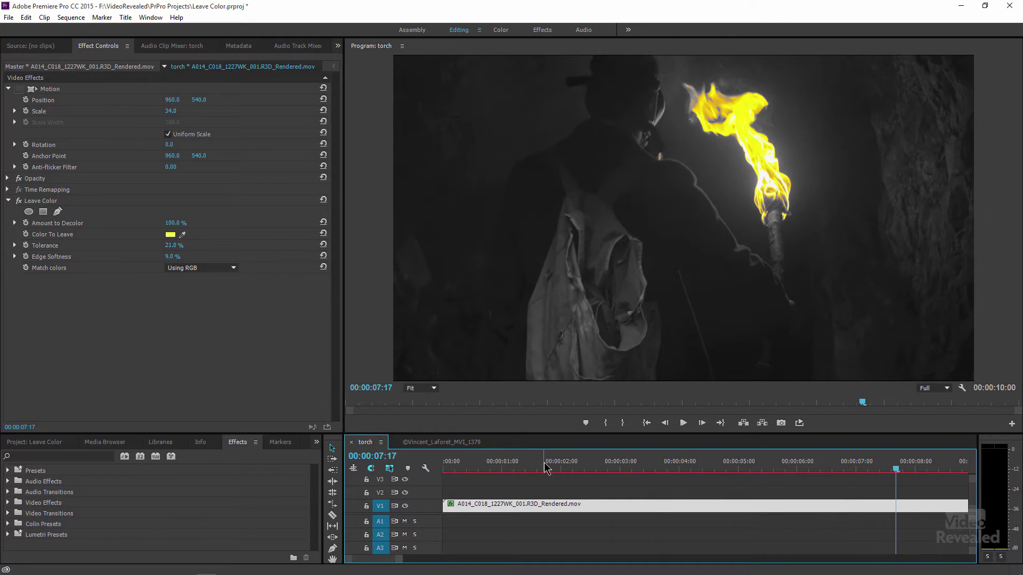
{"action": "left_click_drag", "start_coordinate": [546, 468], "coordinate": [481, 473]}
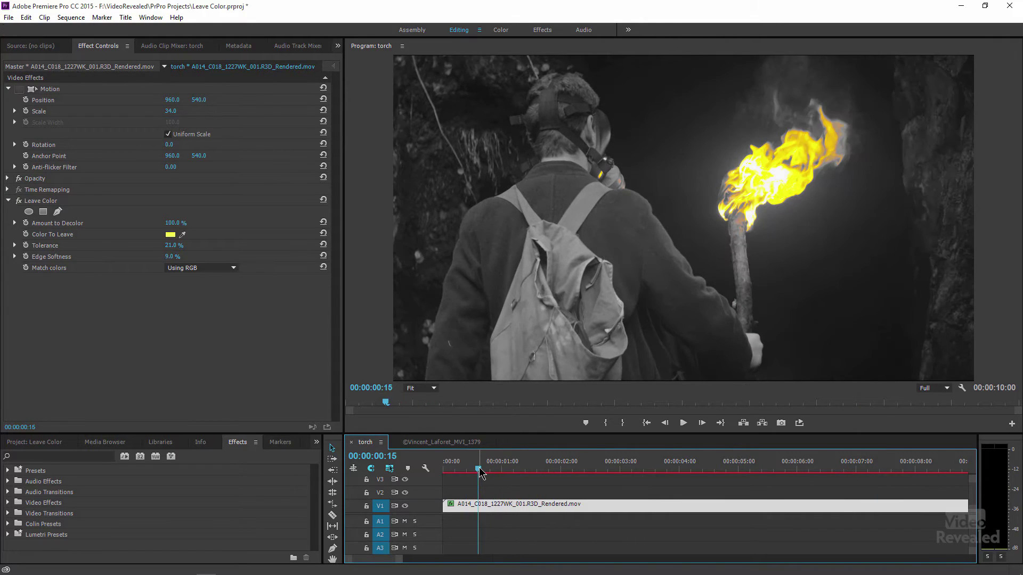
{"action": "key", "text": "space"}
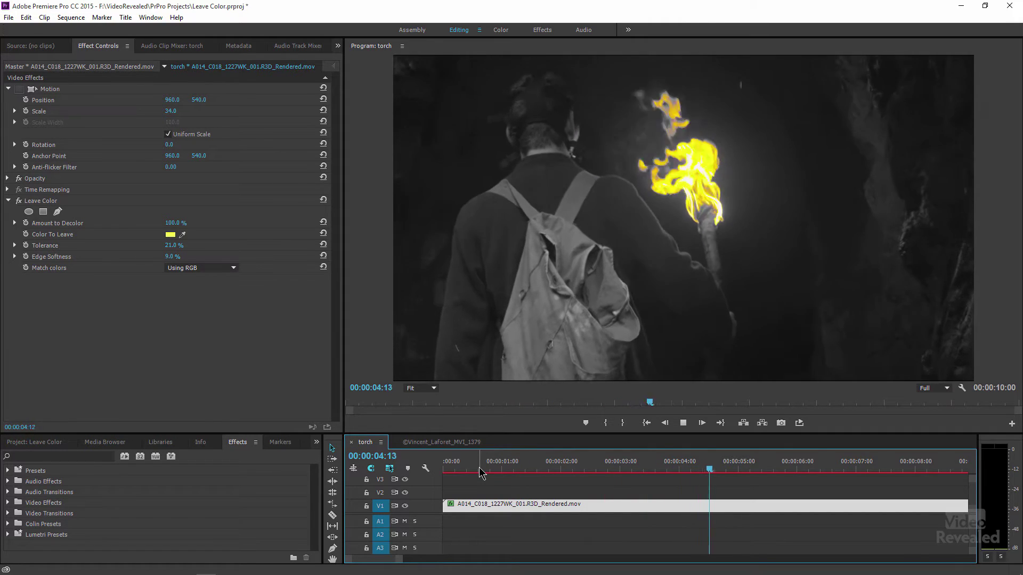
{"action": "key", "text": "space"}
{"action": "left_click_drag", "start_coordinate": [728, 468], "coordinate": [589, 483]}
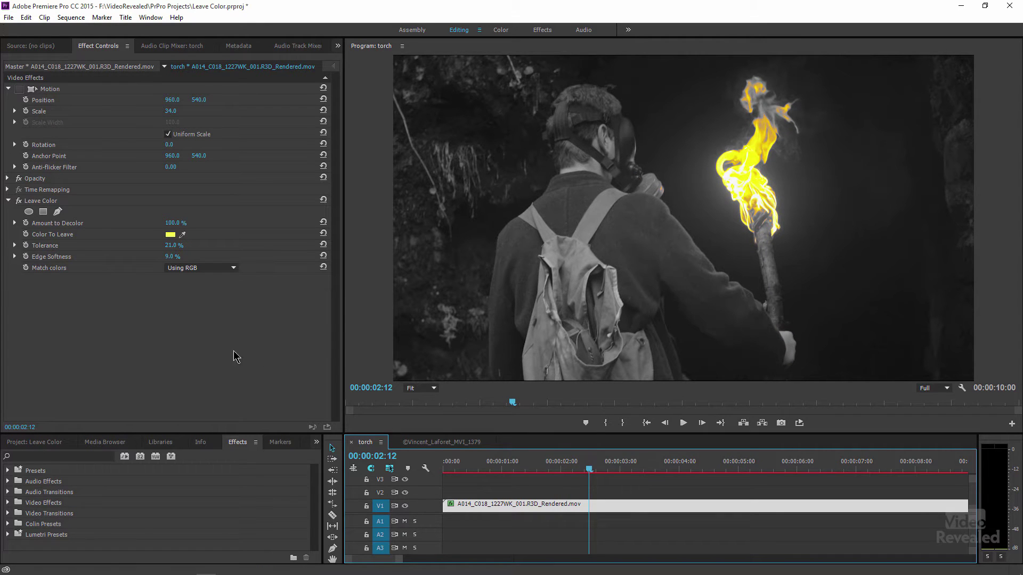
{"action": "left_click", "coordinate": [45, 202]}
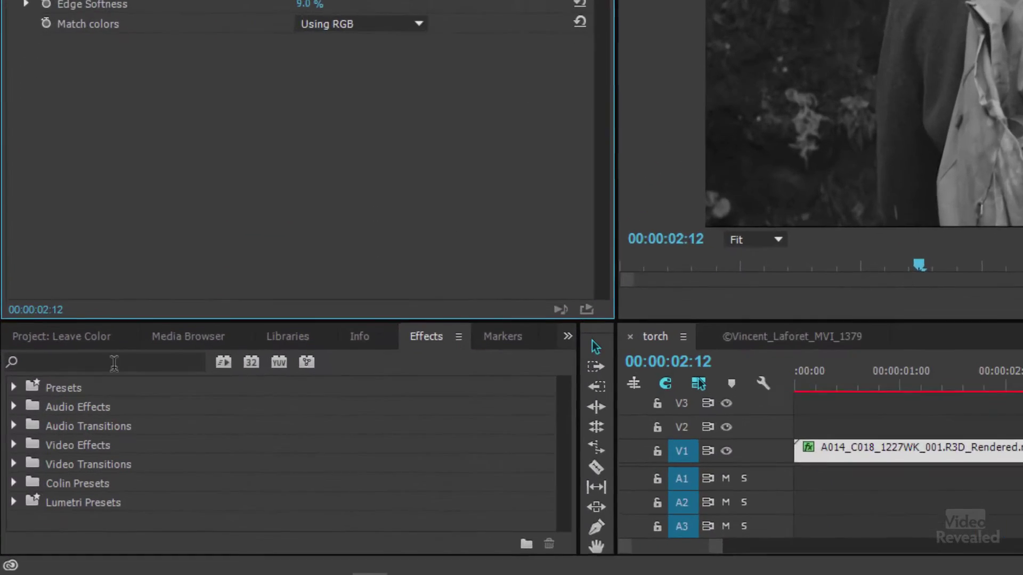
Step: Find Leave Color by searching 'leav' and reset it to 0% decolor, 15% Tolerance, 0% softness
{"action": "left_click", "coordinate": [66, 456]}
{"action": "type", "text": "leave"}
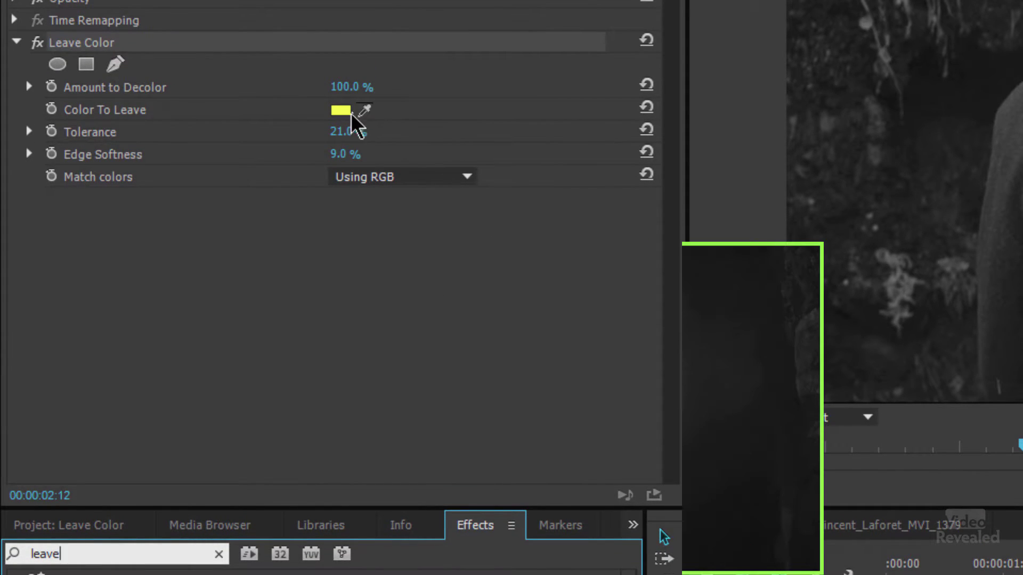
{"action": "left_click", "coordinate": [646, 41]}
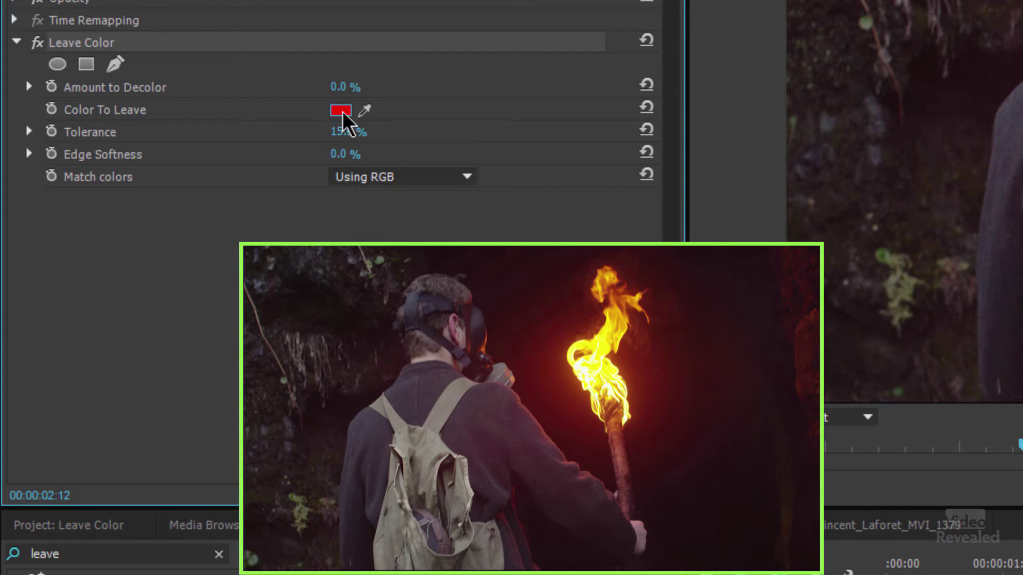
Step: Sample the torch flame's bright yellow as the Color To Leave with the eyedropper
{"action": "left_click", "coordinate": [341, 111]}
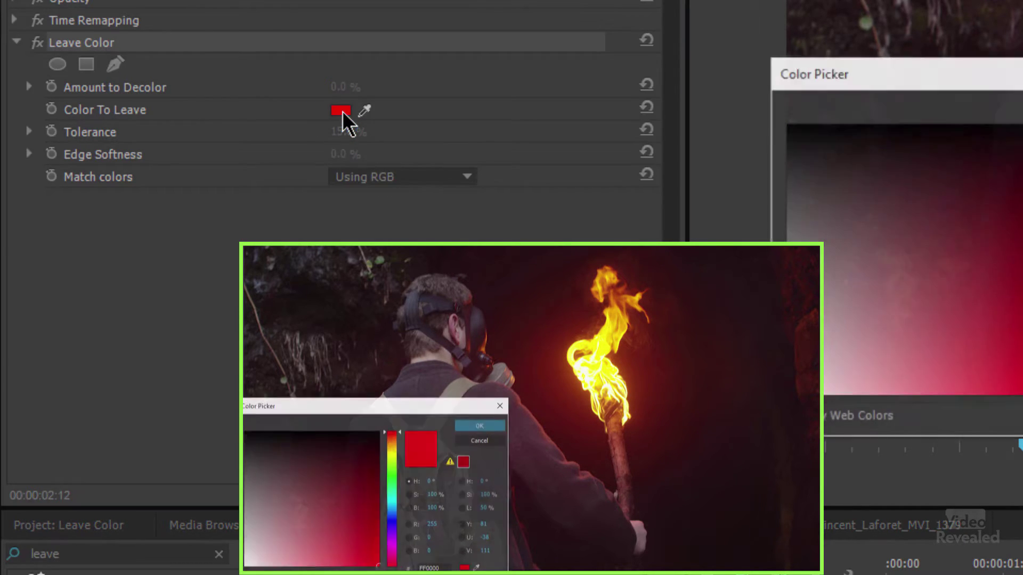
{"action": "left_click", "coordinate": [492, 442]}
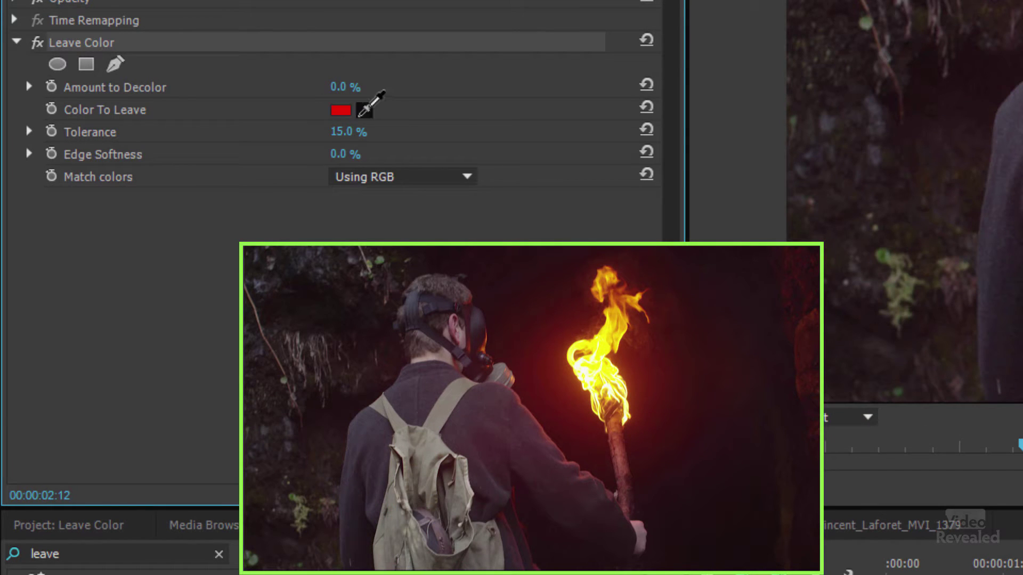
{"action": "left_click", "coordinate": [373, 104]}
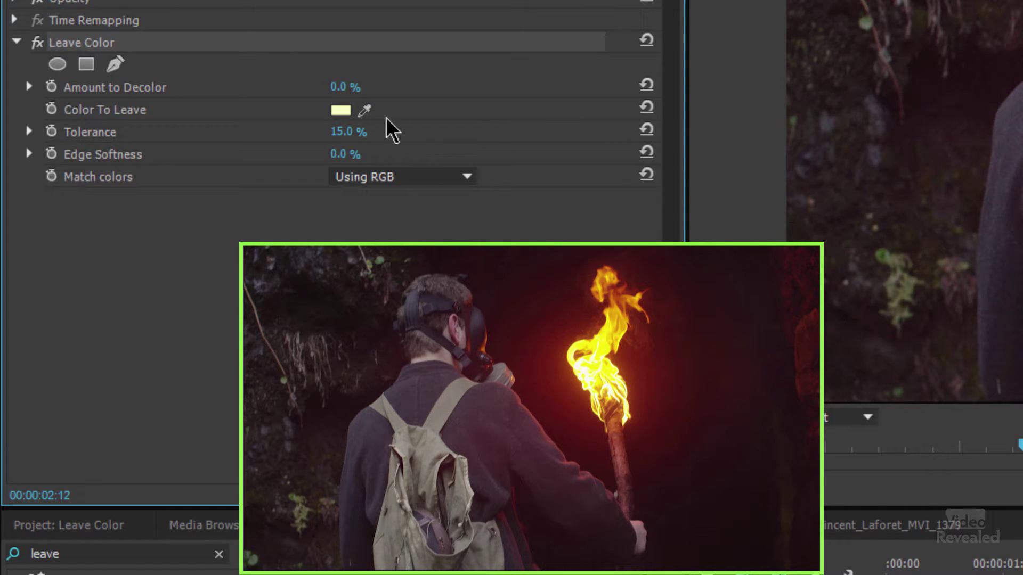
{"action": "left_click", "coordinate": [365, 110]}
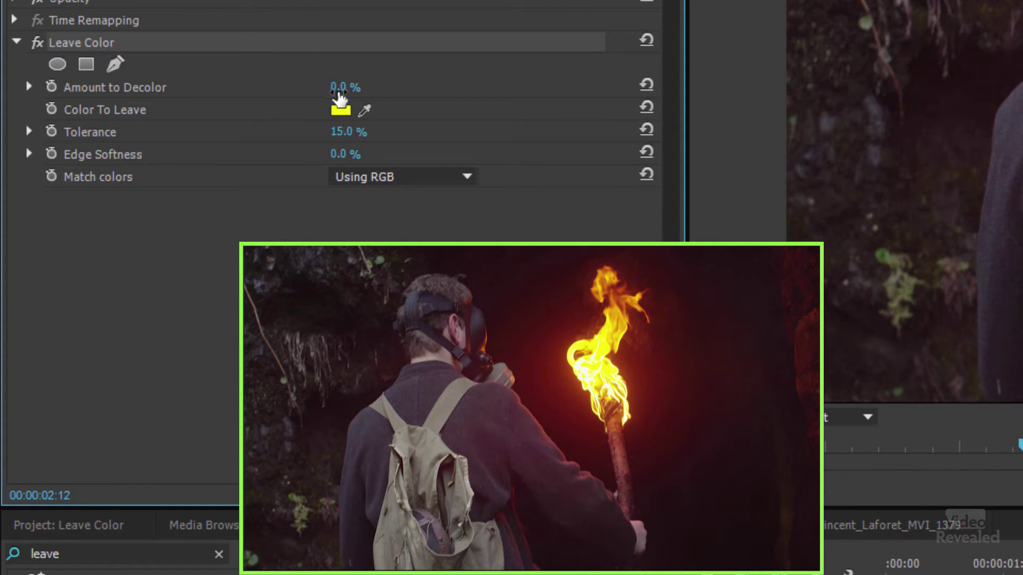
Step: Set Amount to Decolor to 100% and Tolerance to 24%, leaving only the yellow flame coloured
{"action": "left_click_drag", "start_coordinate": [338, 91], "coordinate": [346, 91]}
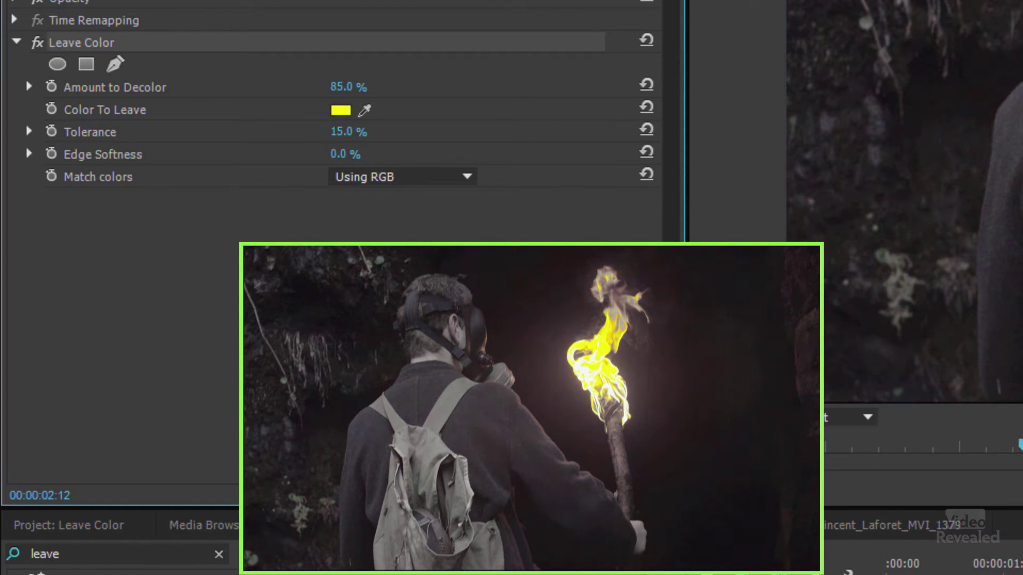
{"action": "left_click_drag", "start_coordinate": [388, 91], "coordinate": [370, 87]}
{"action": "left_click_drag", "start_coordinate": [344, 141], "coordinate": [299, 131]}
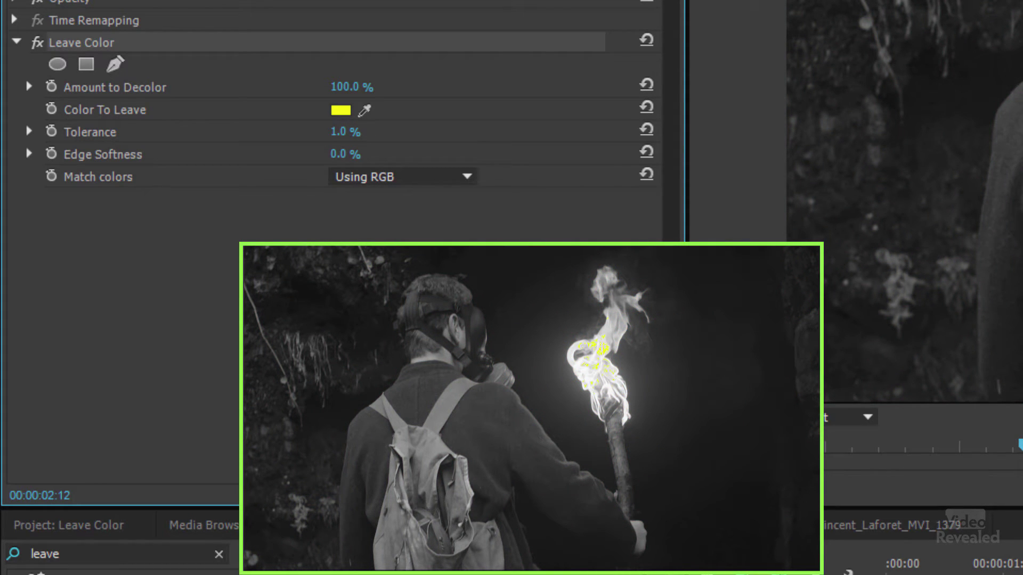
{"action": "left_click_drag", "start_coordinate": [346, 132], "coordinate": [349, 132]}
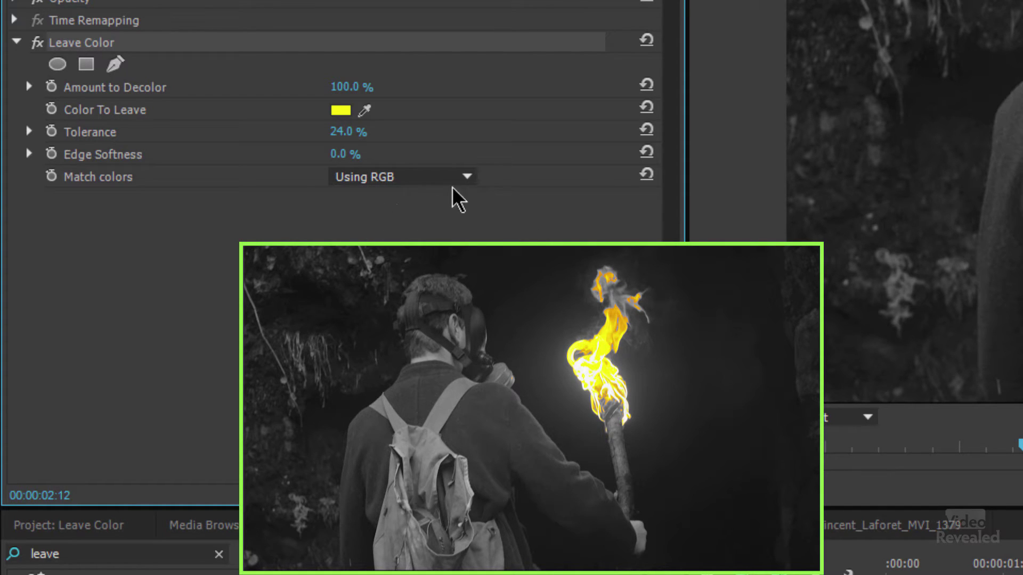
{"action": "left_click", "coordinate": [416, 180]}
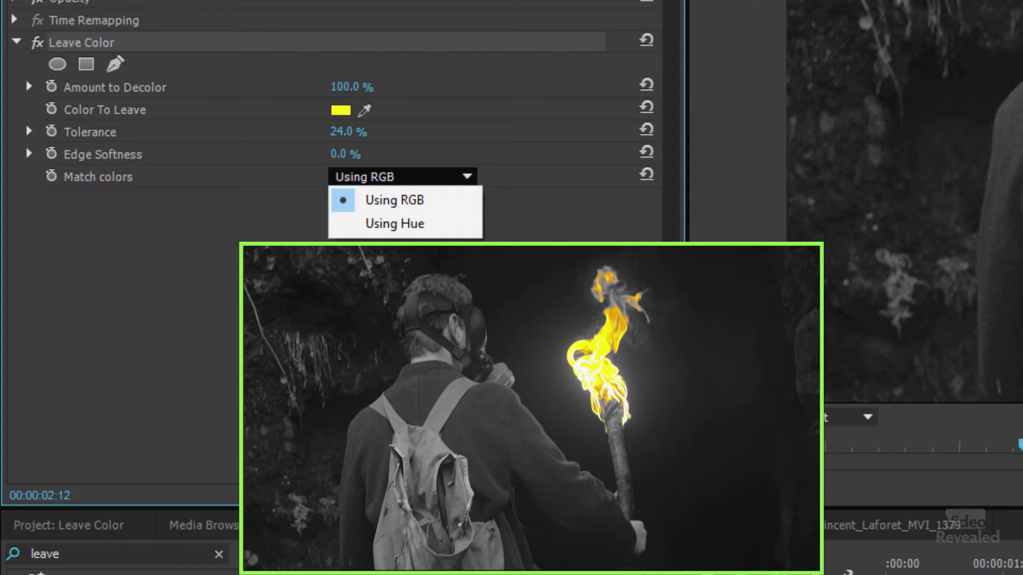
{"action": "key", "text": "Escape"}
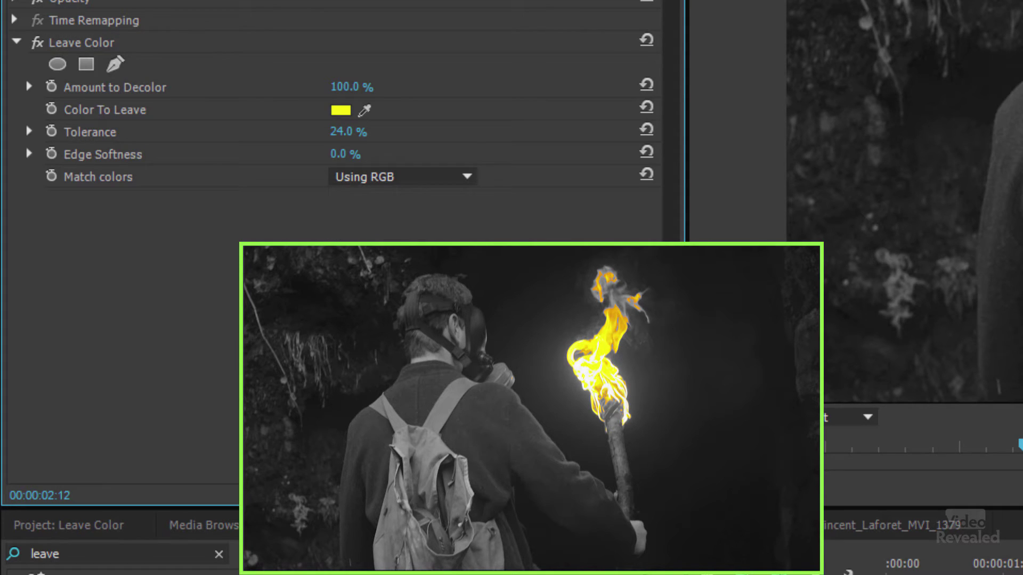
{"action": "left_click", "coordinate": [344, 132]}
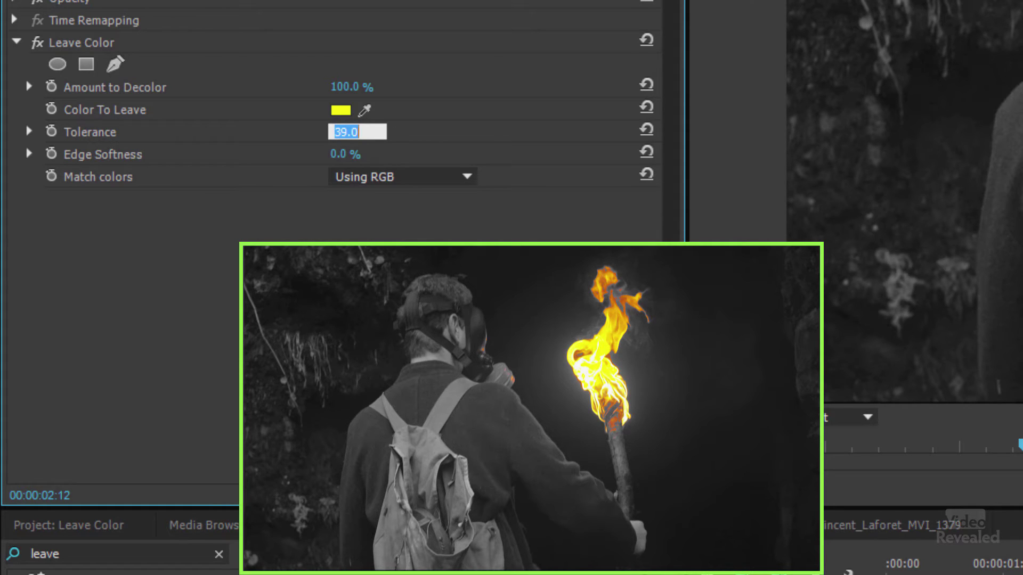
Step: Settle Tolerance at 23% and set Edge Softness to 9% around the yellow flame
{"action": "key", "text": "Up"}
{"action": "key", "text": "Up"}
{"action": "key", "text": "Down"}
{"action": "key", "text": "Down"}
{"action": "key", "text": "Down"}
{"action": "key", "text": "Down"}
{"action": "key", "text": "Down"}
{"action": "key", "text": "Down"}
{"action": "key", "text": "Down"}
{"action": "key", "text": "Down"}
{"action": "key", "text": "Down"}
{"action": "key", "text": "Down"}
{"action": "key", "text": "Down"}
{"action": "key", "text": "Down"}
{"action": "key", "text": "Down"}
{"action": "key", "text": "Down"}
{"action": "key", "text": "Down"}
{"action": "key", "text": "Tab"}
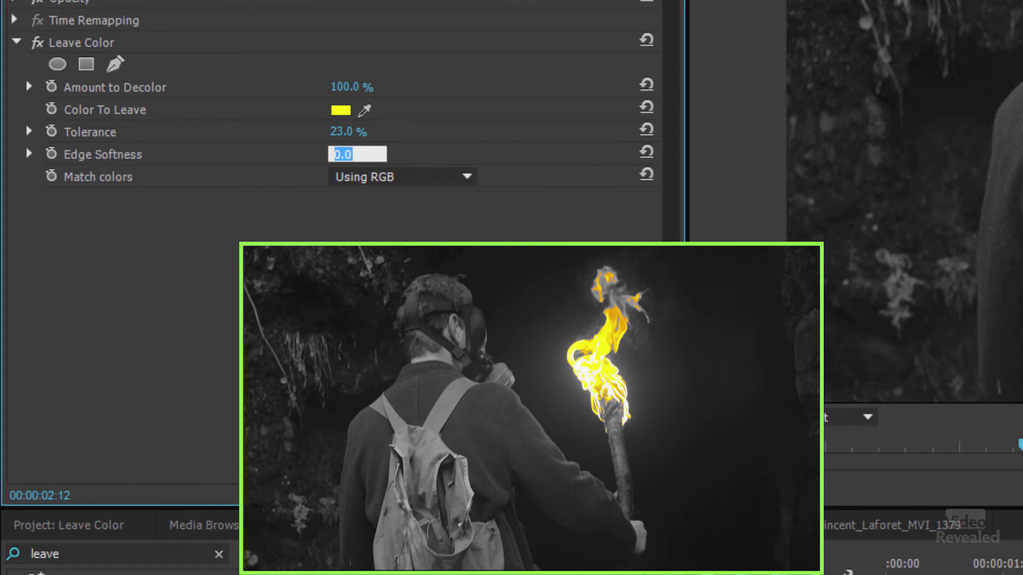
{"action": "key", "text": "Up"}
{"action": "key", "text": "Up"}
{"action": "key", "text": "Up"}
{"action": "key", "text": "Up"}
{"action": "key", "text": "Up"}
{"action": "key", "text": "Up"}
{"action": "key", "text": "Up"}
{"action": "key", "text": "Up"}
{"action": "key", "text": "Up"}
{"action": "key", "text": "Up"}
{"action": "key", "text": "Up"}
{"action": "key", "text": "Up"}
{"action": "key", "text": "Up"}
{"action": "key", "text": "Up"}
{"action": "key", "text": "Down"}
{"action": "key", "text": "Down"}
{"action": "key", "text": "Down"}
{"action": "key", "text": "Down"}
{"action": "key", "text": "Down"}
{"action": "key", "text": "Return"}
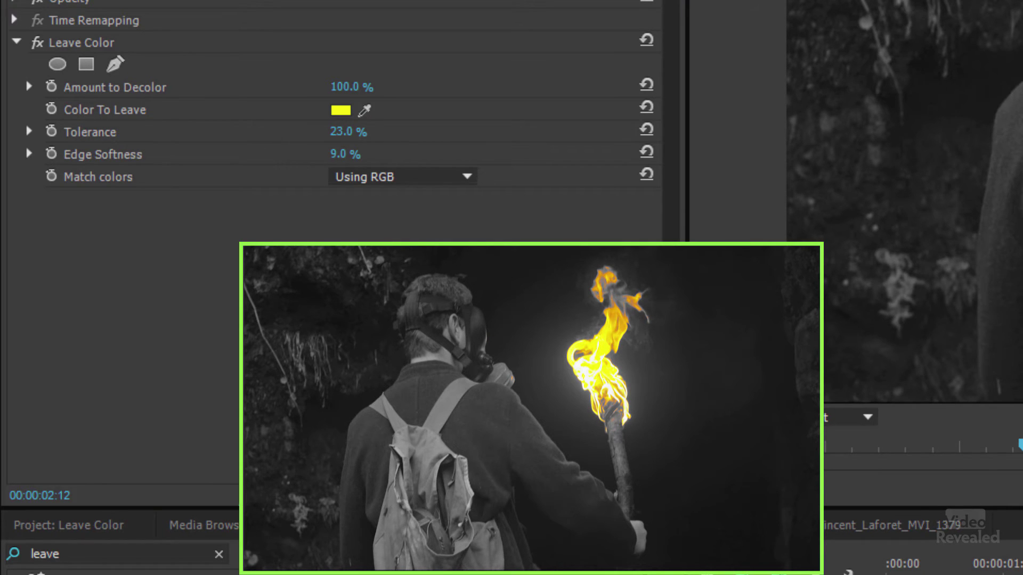
Step: Play the torch clip from near its start to review the flame-only colour effect
{"action": "left_click_drag", "start_coordinate": [981, 571], "coordinate": [964, 572]}
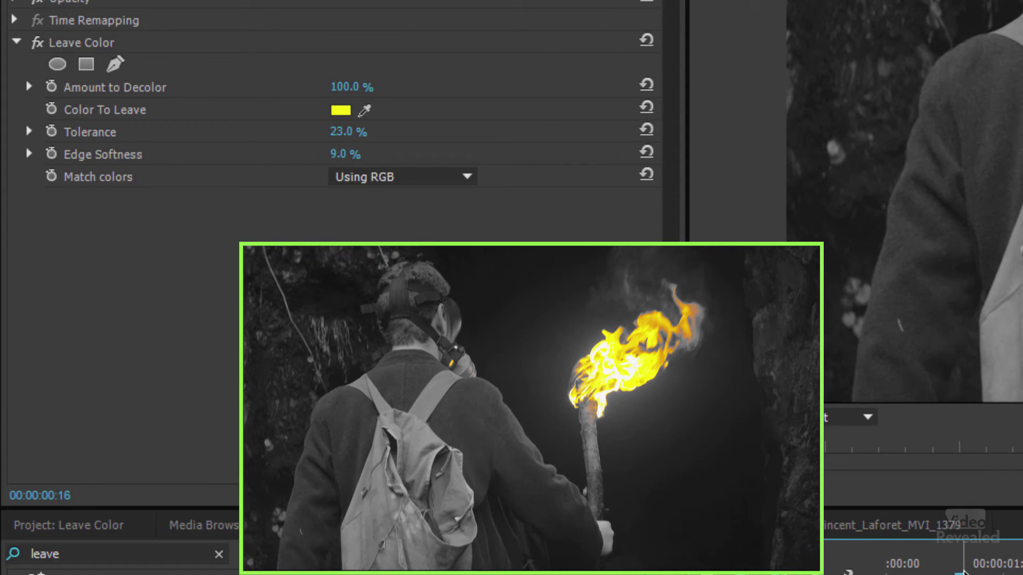
{"action": "key", "text": "space"}
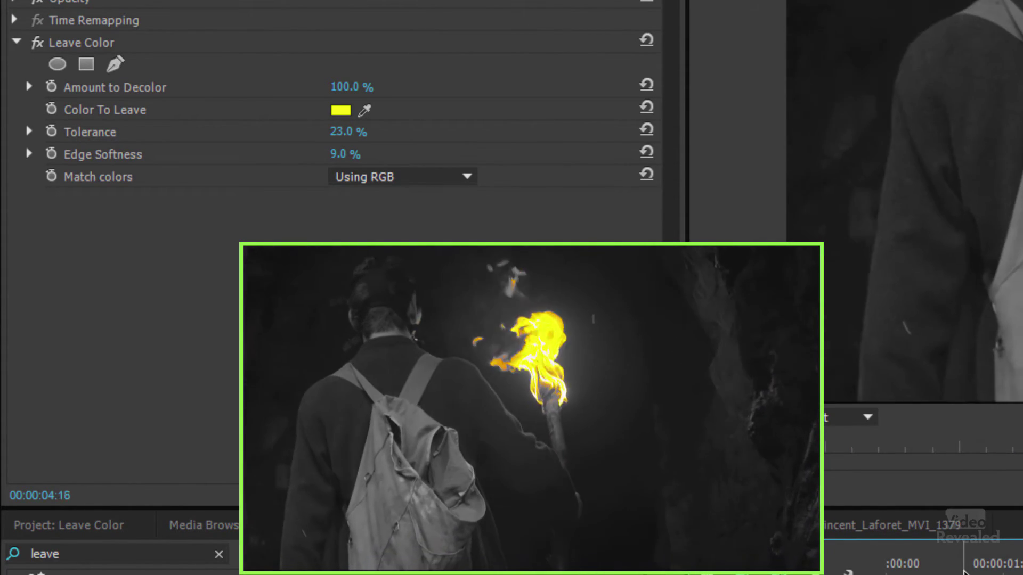
{"action": "key", "text": "space"}
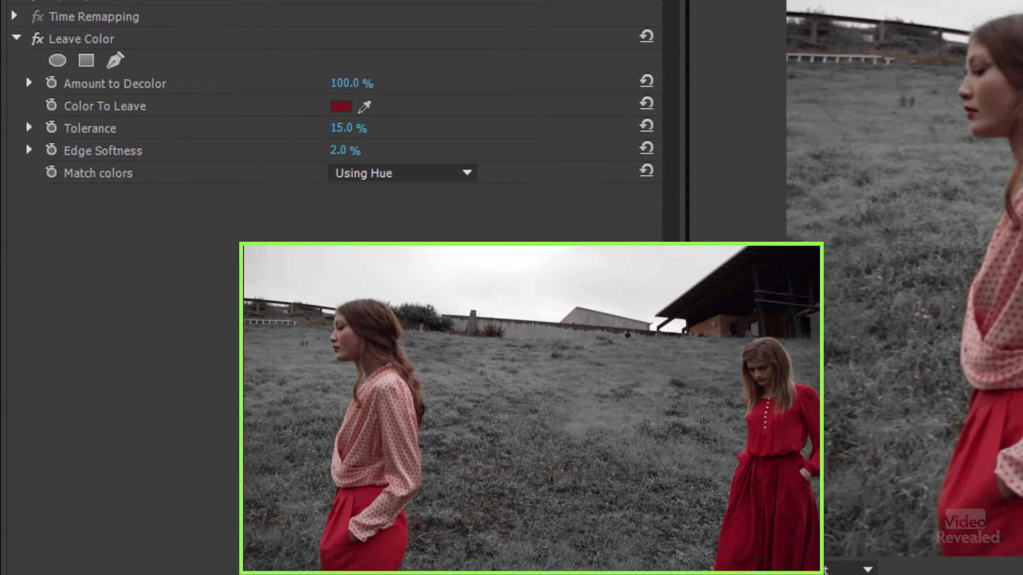
Step: Compare Using RGB and Using Hue matching on the red clothing, then reset Leave Color to defaults
{"action": "left_click", "coordinate": [405, 168]}
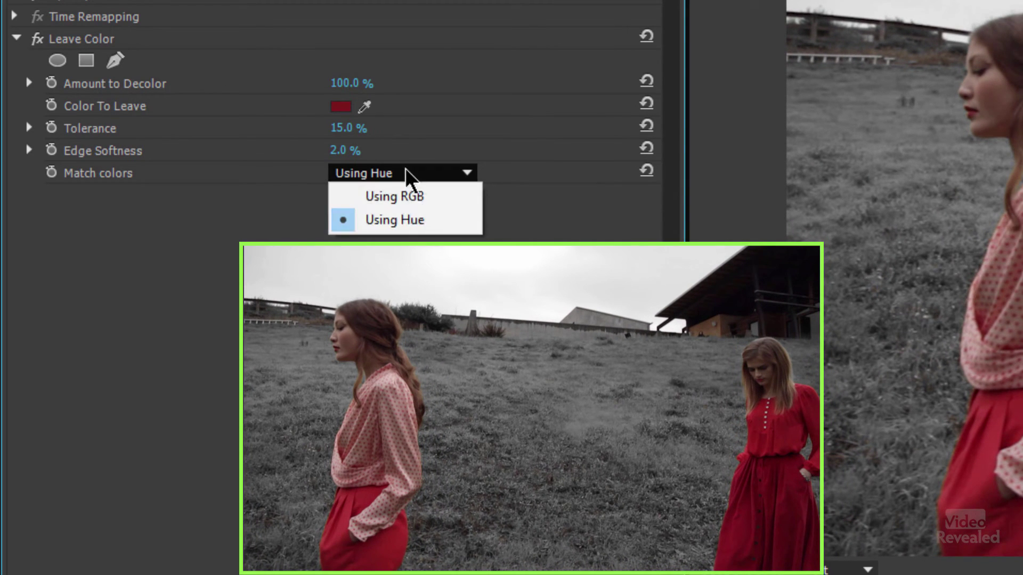
{"action": "left_click", "coordinate": [427, 199]}
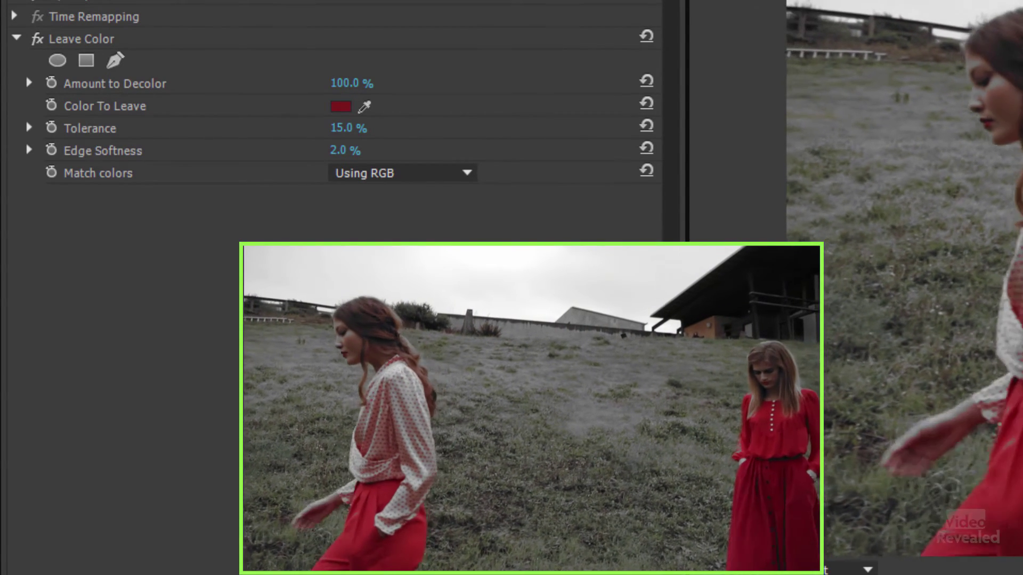
{"action": "left_click", "coordinate": [424, 177]}
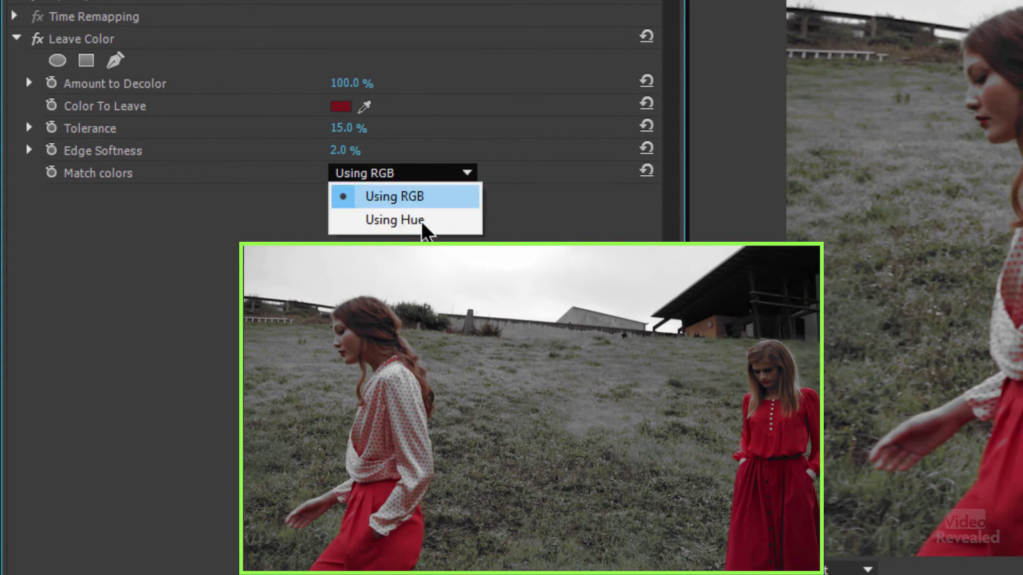
{"action": "left_click", "coordinate": [420, 221]}
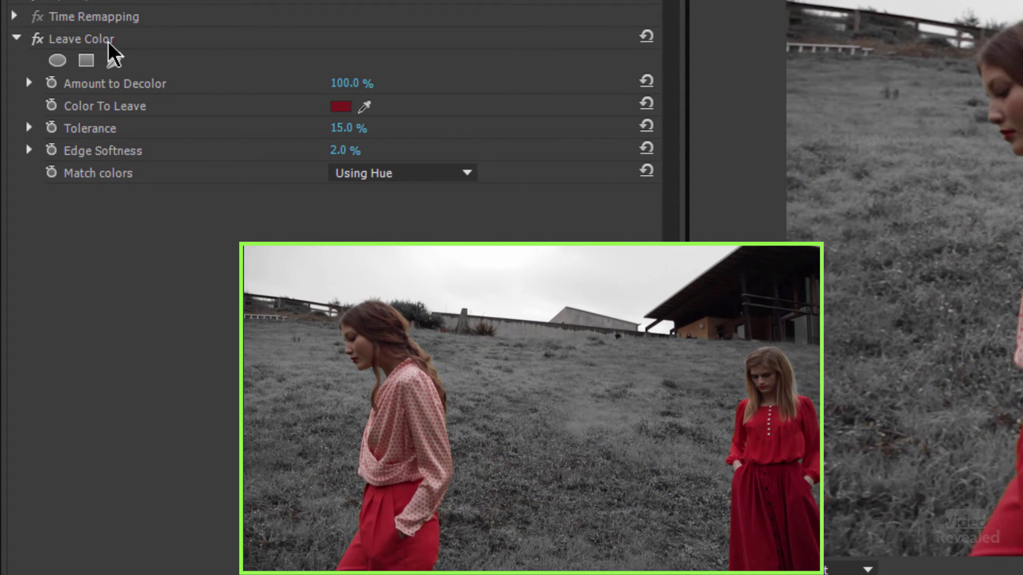
{"action": "left_click", "coordinate": [650, 32]}
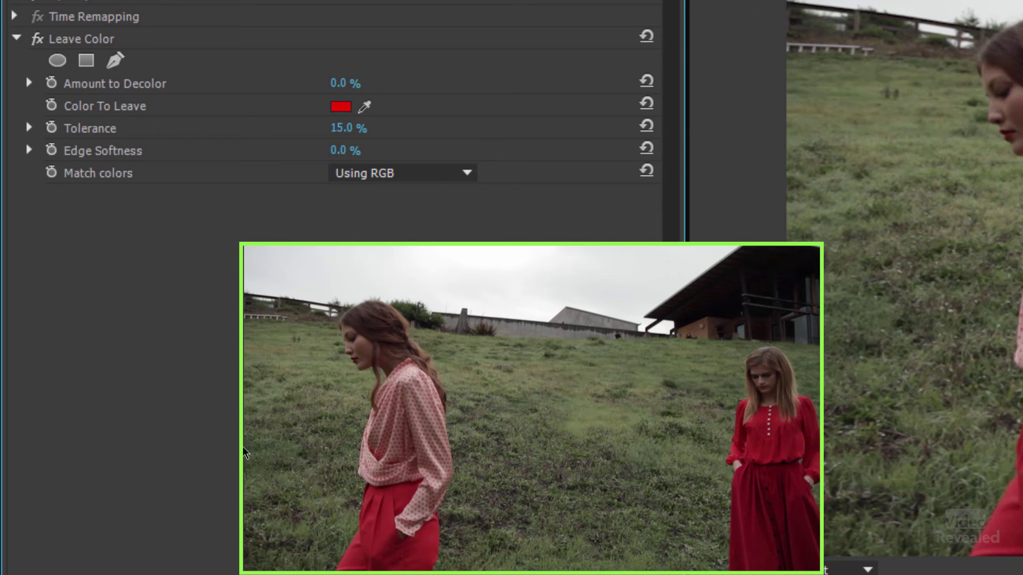
Step: Sample the clothing's dark red as Color To Leave and raise Amount to Decolor to 100%
{"action": "left_click", "coordinate": [376, 102]}
{"action": "left_click", "coordinate": [764, 427]}
{"action": "left_click_drag", "start_coordinate": [345, 83], "coordinate": [404, 83]}
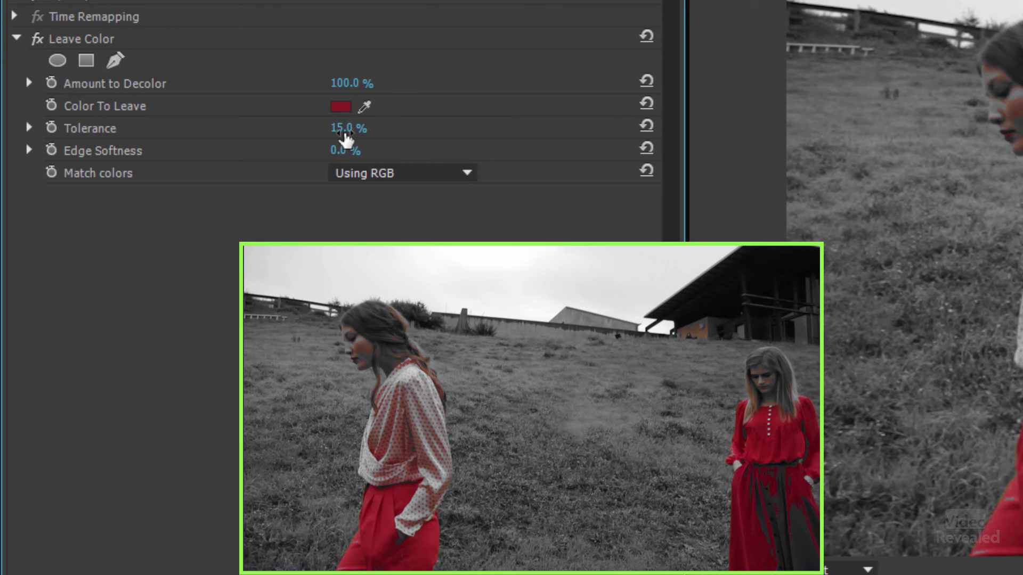
Step: Confirm 15% Tolerance and, after comparing with RGB, set Match colors to Using Hue
{"action": "left_click", "coordinate": [361, 129]}
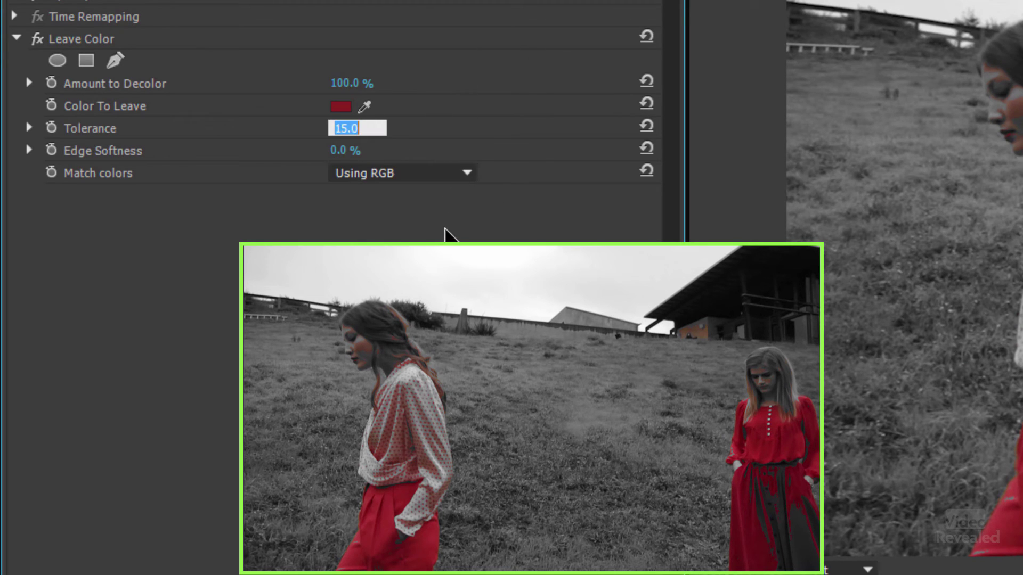
{"action": "key", "text": "Return"}
{"action": "left_click", "coordinate": [420, 171]}
{"action": "left_click", "coordinate": [425, 229]}
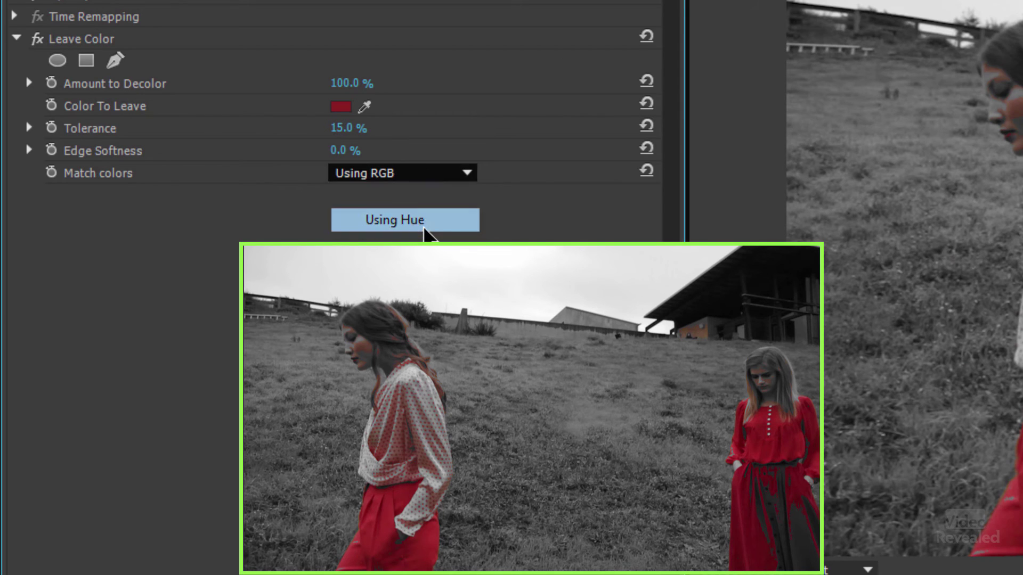
{"action": "left_click", "coordinate": [422, 176]}
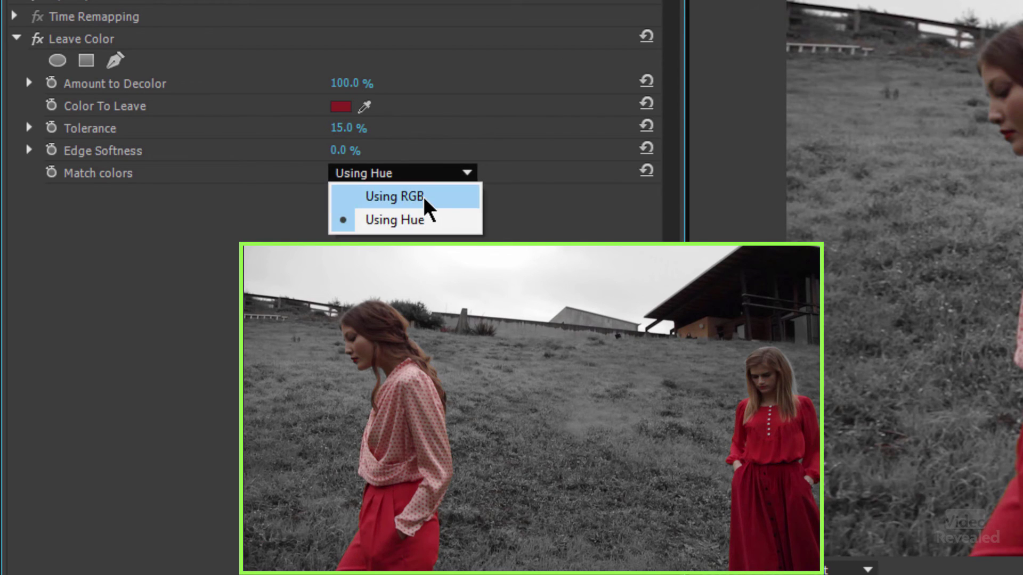
{"action": "left_click", "coordinate": [423, 196]}
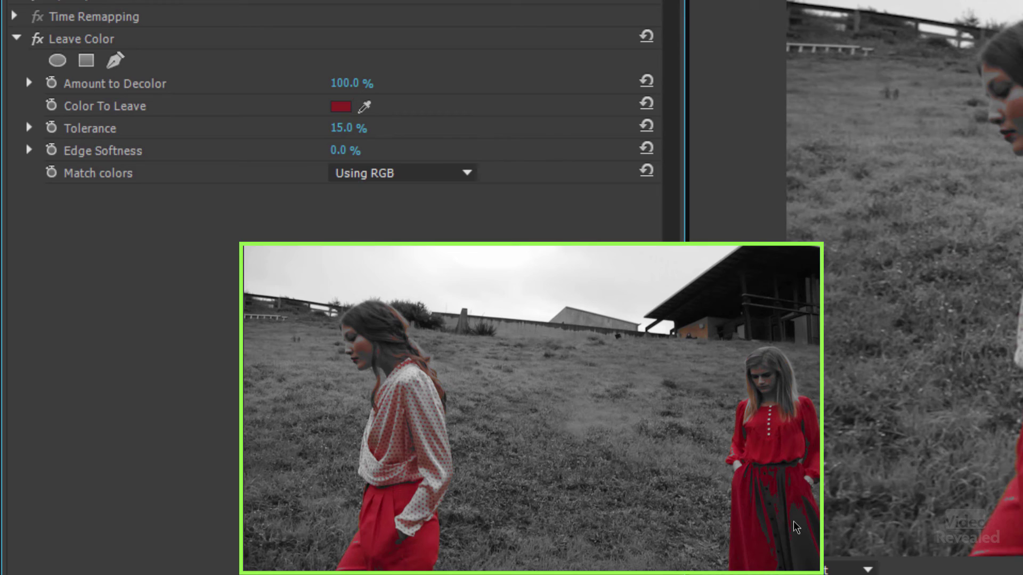
{"action": "left_click", "coordinate": [398, 173]}
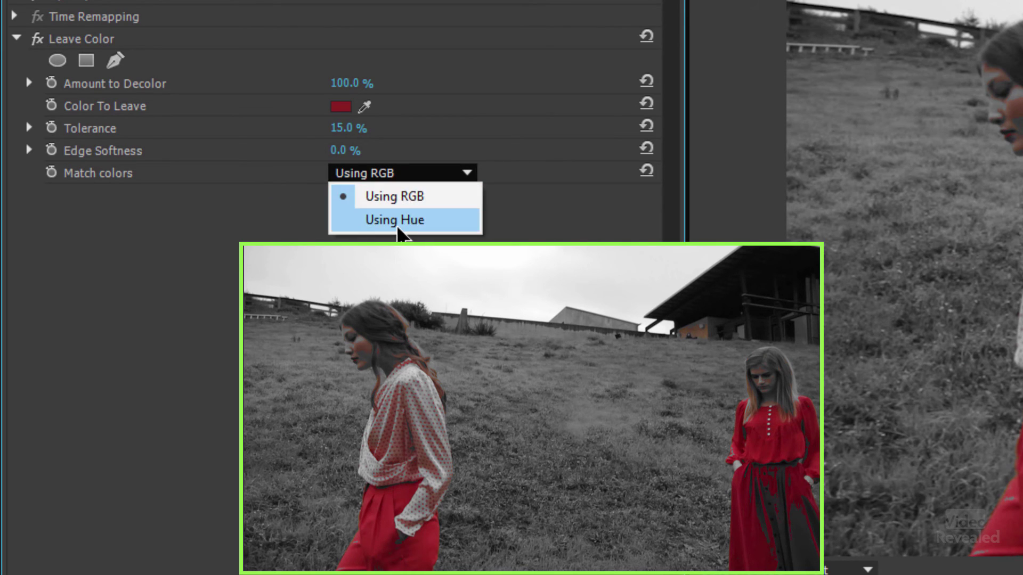
{"action": "left_click", "coordinate": [396, 225]}
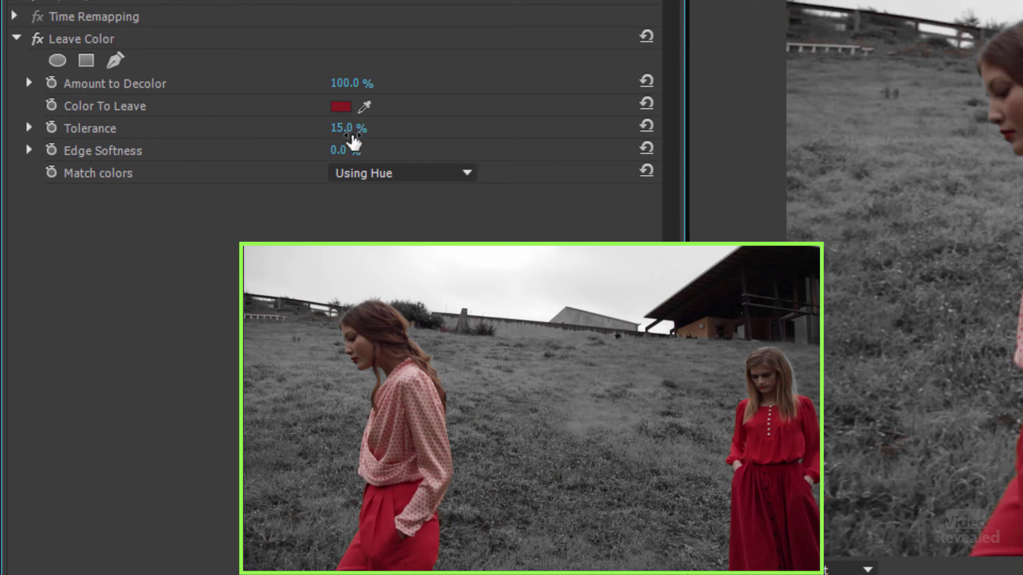
Step: Try Edge Softness values around 19–25%, then set Edge Softness to 2%
{"action": "left_click", "coordinate": [341, 151]}
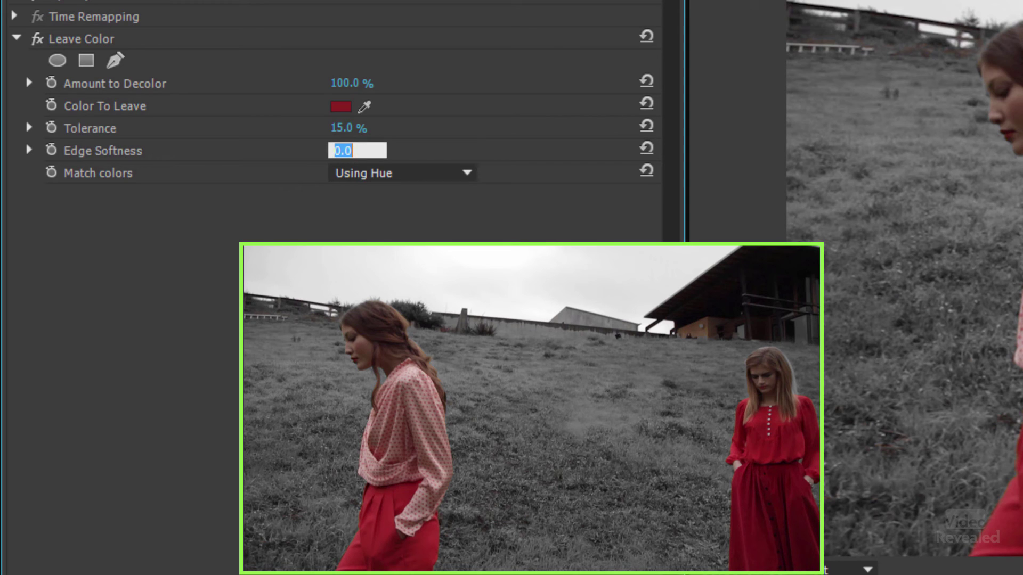
{"action": "key", "text": "Up"}
{"action": "key", "text": "Up"}
{"action": "key", "text": "Up"}
{"action": "key", "text": "Up"}
{"action": "key", "text": "Up"}
{"action": "key", "text": "Up"}
{"action": "key", "text": "Up"}
{"action": "key", "text": "Up"}
{"action": "key", "text": "Up"}
{"action": "key", "text": "Up"}
{"action": "key", "text": "Up"}
{"action": "key", "text": "Up"}
{"action": "key", "text": "Up"}
{"action": "key", "text": "Up"}
{"action": "key", "text": "Up"}
{"action": "key", "text": "Up"}
{"action": "key", "text": "Up"}
{"action": "key", "text": "Up"}
{"action": "key", "text": "Up"}
{"action": "key", "text": "Up"}
{"action": "key", "text": "Down"}
{"action": "key", "text": "Down"}
{"action": "key", "text": "Down"}
{"action": "key", "text": "Up"}
{"action": "type", "text": "2"}
{"action": "key", "text": "Return"}
{"action": "key", "text": "Return"}
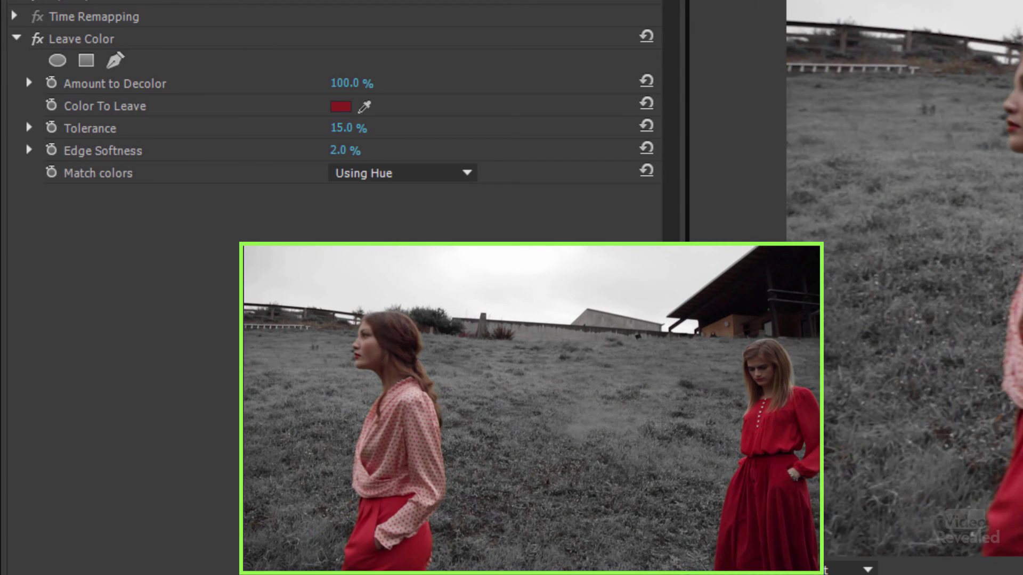